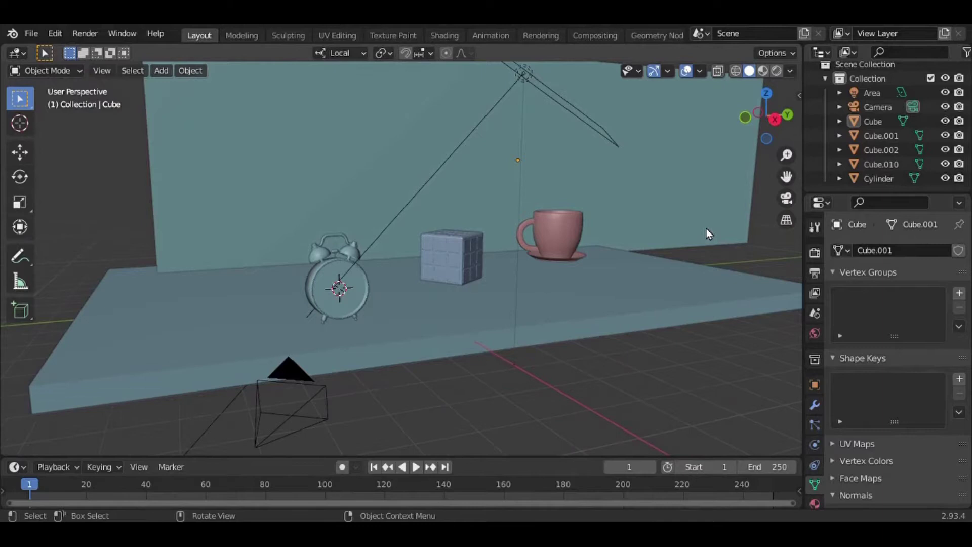
Orbit and zoom around the desk scene to view the table, cup, cube and clock
{"action": "middle_click_drag", "start_coordinate": [688, 229], "coordinate": [539, 281]}
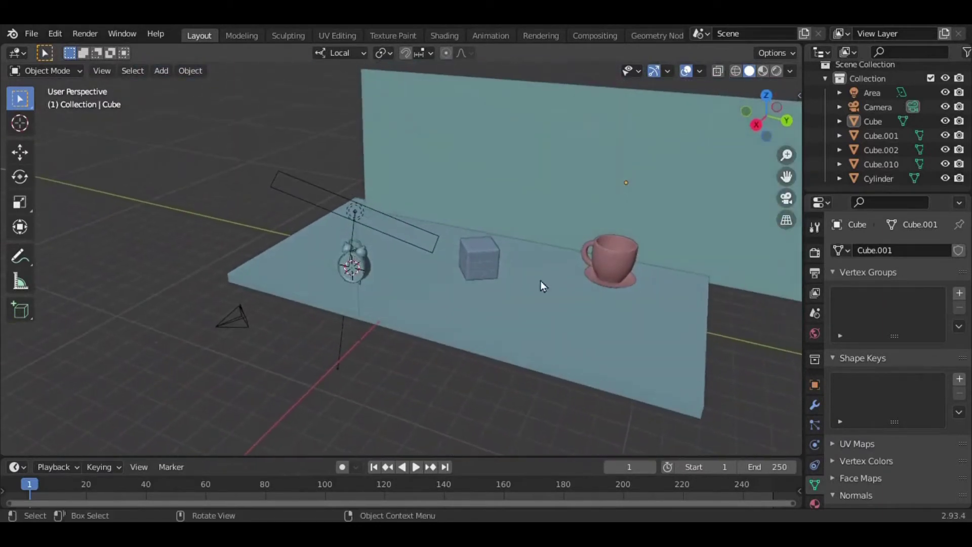
{"action": "scroll", "coordinate": [359, 269], "scroll_direction": "up", "scroll_amount": 3}
{"action": "scroll", "coordinate": [359, 270], "scroll_direction": "down", "scroll_amount": 2}
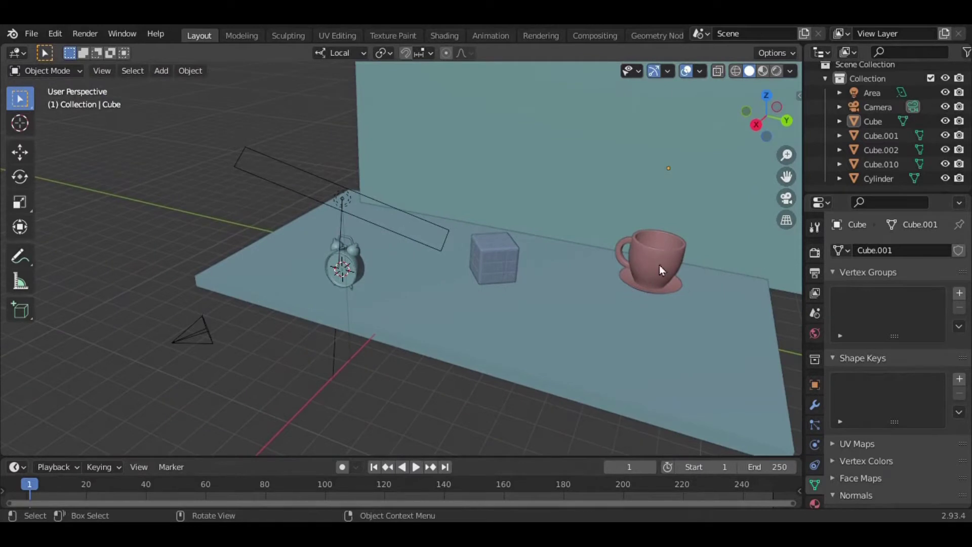
{"action": "scroll", "coordinate": [632, 283], "scroll_direction": "down", "scroll_amount": 2}
{"action": "scroll", "coordinate": [438, 306], "scroll_direction": "up", "scroll_amount": 2}
{"action": "middle_click_drag", "start_coordinate": [494, 318], "coordinate": [479, 287]}
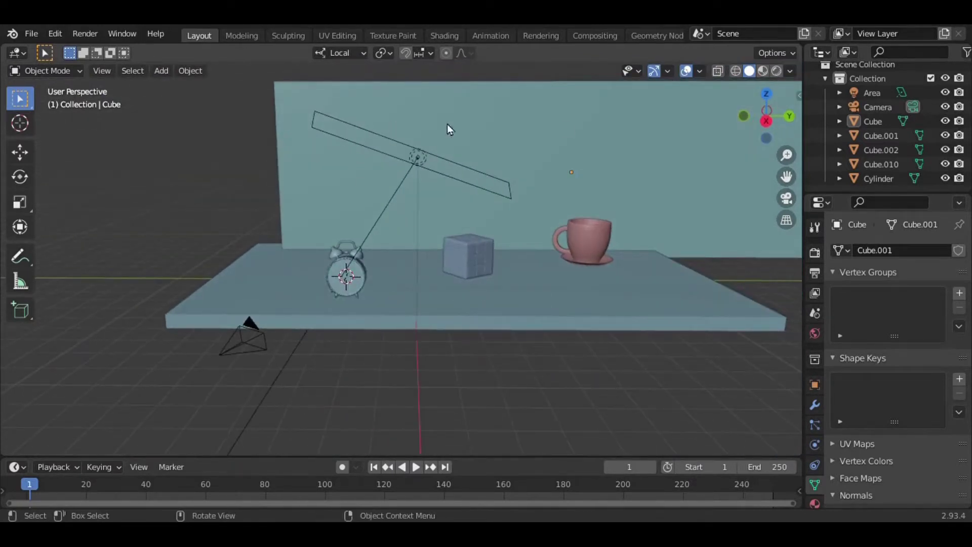
{"action": "middle_click_drag", "start_coordinate": [263, 230], "coordinate": [219, 153]}
{"action": "mouse_move", "coordinate": [575, 273]}
{"action": "middle_mouse_down"}
{"action": "mouse_move", "coordinate": [538, 276]}
{"action": "mouse_move", "coordinate": [666, 180]}
{"action": "middle_mouse_up"}
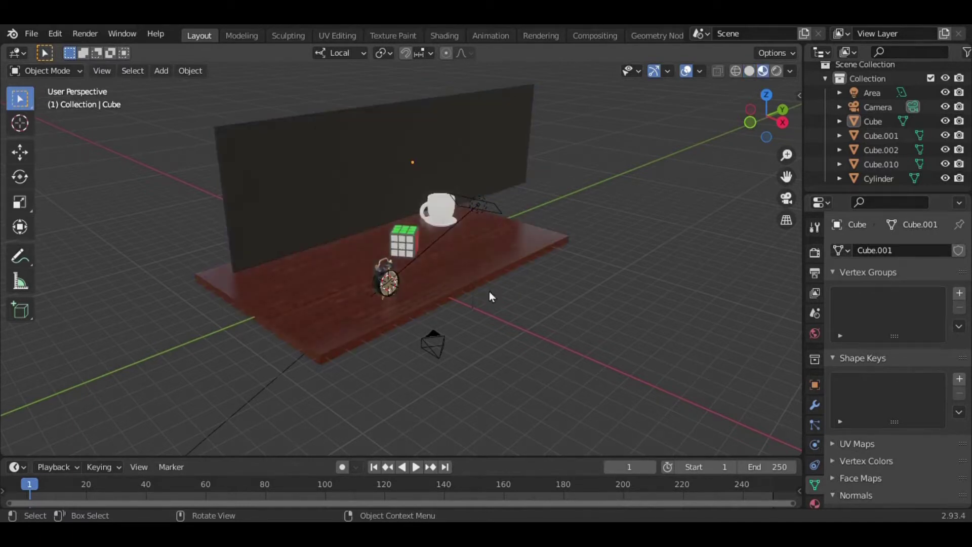
{"action": "scroll", "coordinate": [589, 288], "scroll_direction": "up", "scroll_amount": 3}
{"action": "middle_click_drag", "start_coordinate": [590, 288], "coordinate": [530, 320]}
{"action": "scroll", "coordinate": [530, 321], "scroll_direction": "down", "scroll_amount": 3}
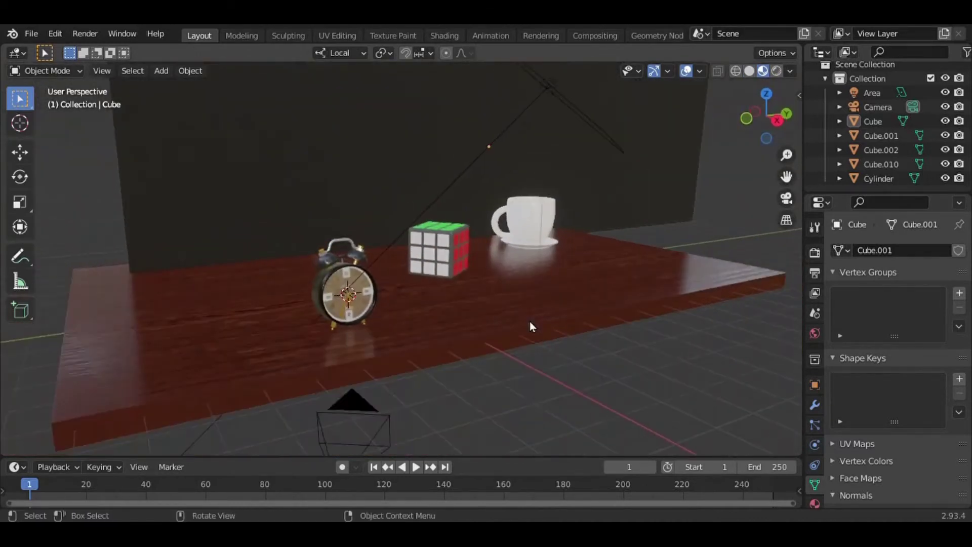
{"action": "scroll", "coordinate": [529, 321], "scroll_direction": "up", "scroll_amount": 4}
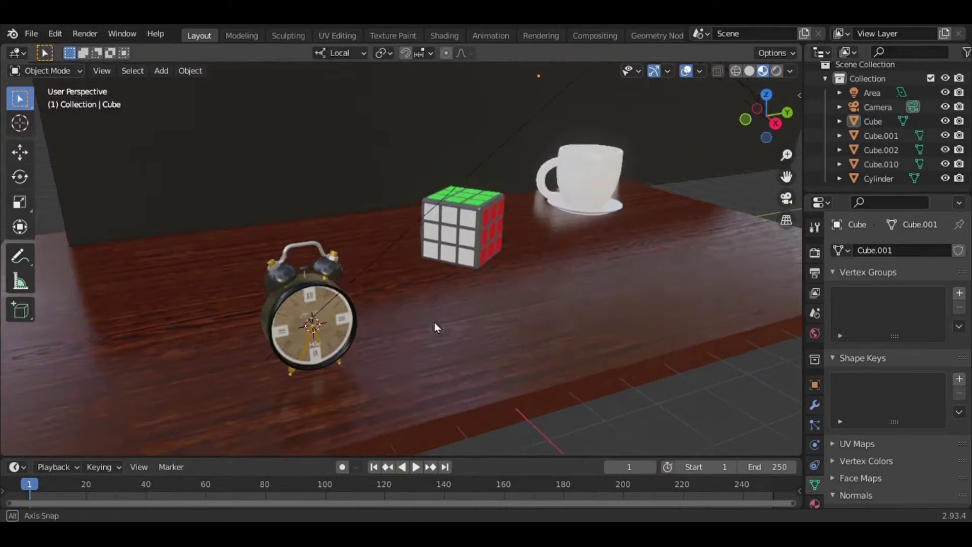
{"action": "middle_click_drag", "start_coordinate": [434, 324], "coordinate": [440, 240]}
{"action": "scroll", "coordinate": [562, 257], "scroll_direction": "down", "scroll_amount": 5}
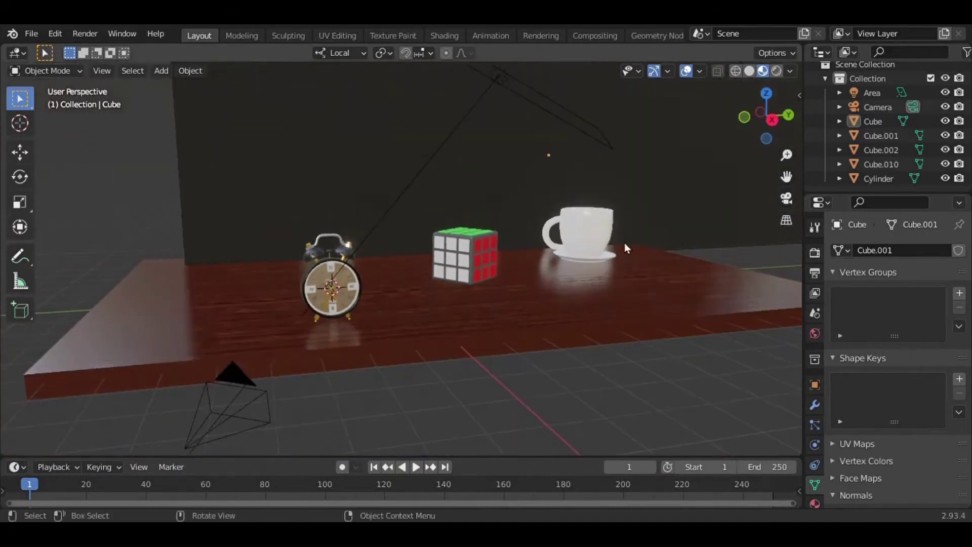
{"action": "left_click", "coordinate": [786, 198]}
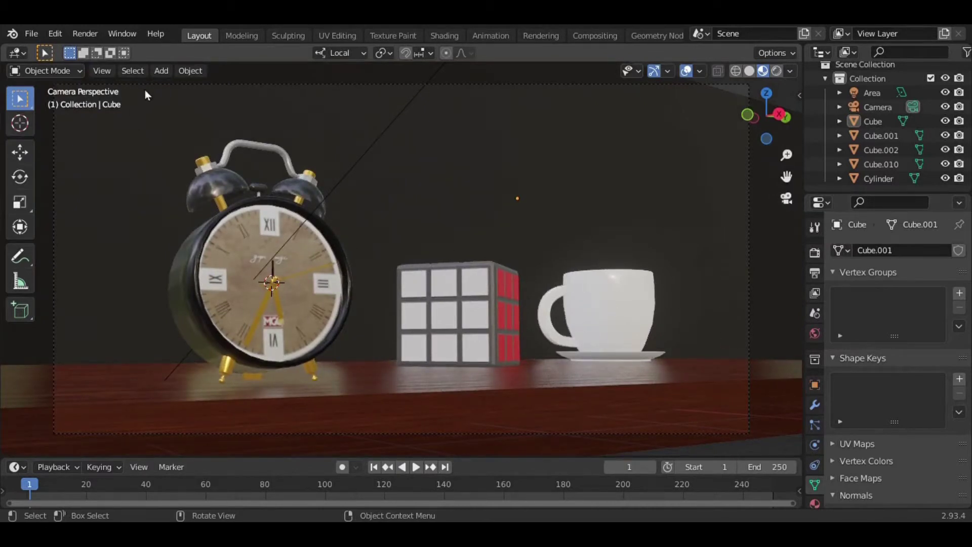
{"action": "middle_click_drag", "start_coordinate": [758, 162], "coordinate": [482, 200]}
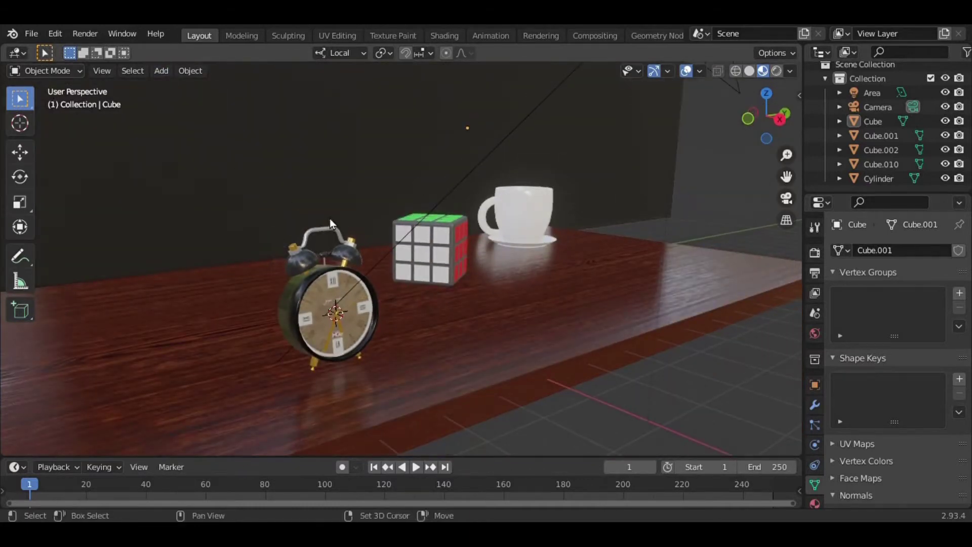
Add a Plain Axes empty to the desk scene
{"action": "key", "text": "shift+a"}
{"action": "mouse_move", "coordinate": [283, 360]}
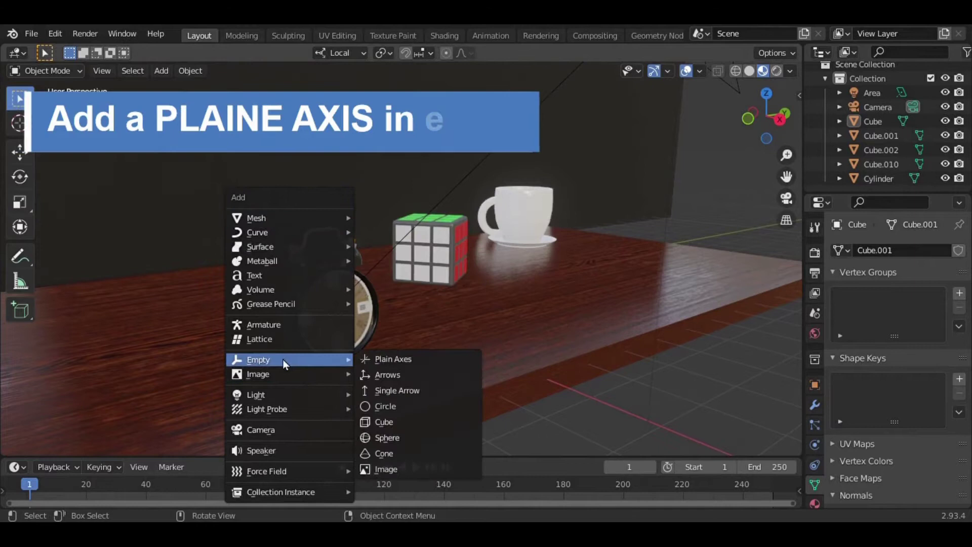
{"action": "left_click", "coordinate": [390, 358]}
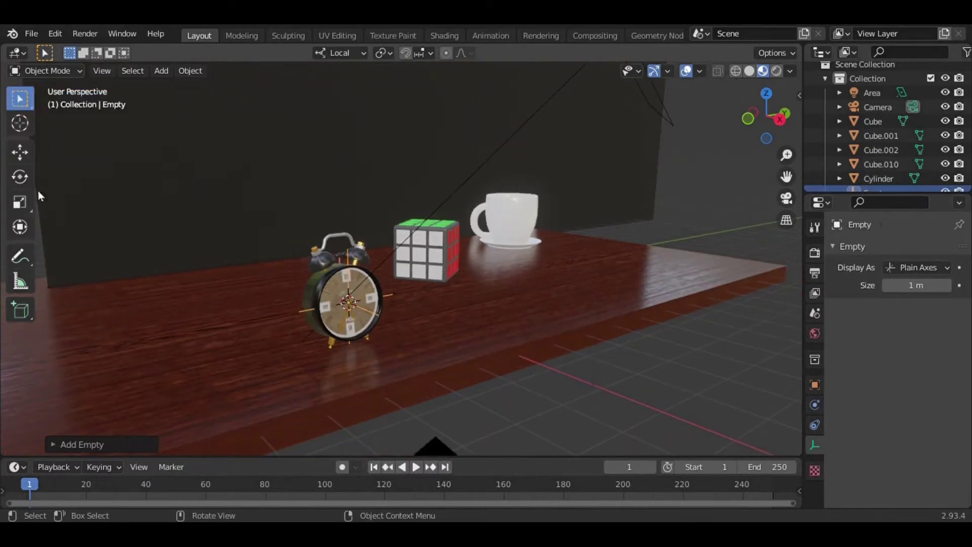
{"action": "left_click", "coordinate": [20, 152]}
Slide the empty across the tabletop in top view until it sits over the cup
{"action": "left_click_drag", "start_coordinate": [396, 300], "coordinate": [581, 260]}
{"action": "left_click", "coordinate": [767, 94]}
{"action": "scroll", "coordinate": [631, 286], "scroll_direction": "down", "scroll_amount": 5}
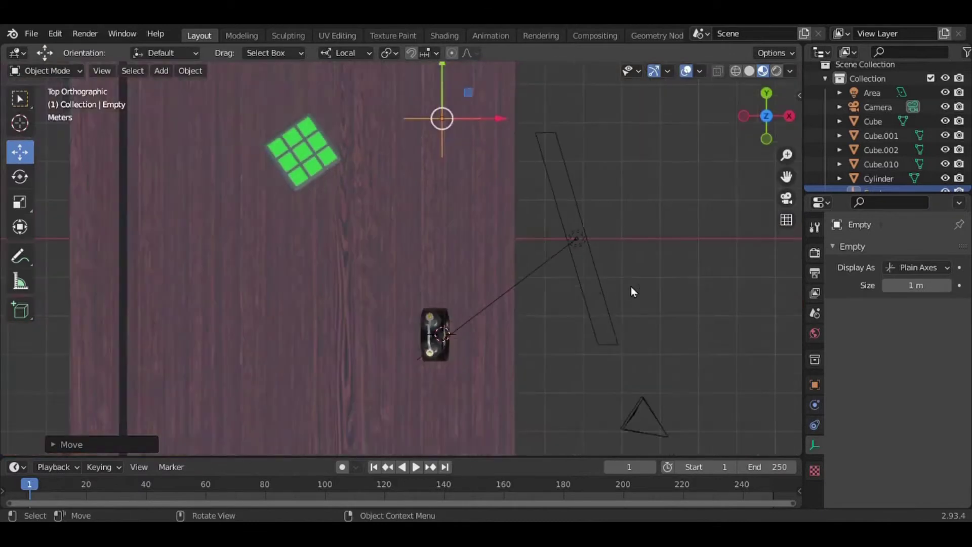
{"action": "left_click_drag", "start_coordinate": [429, 136], "coordinate": [426, 72]}
{"action": "scroll", "coordinate": [429, 81], "scroll_direction": "down", "scroll_amount": 1}
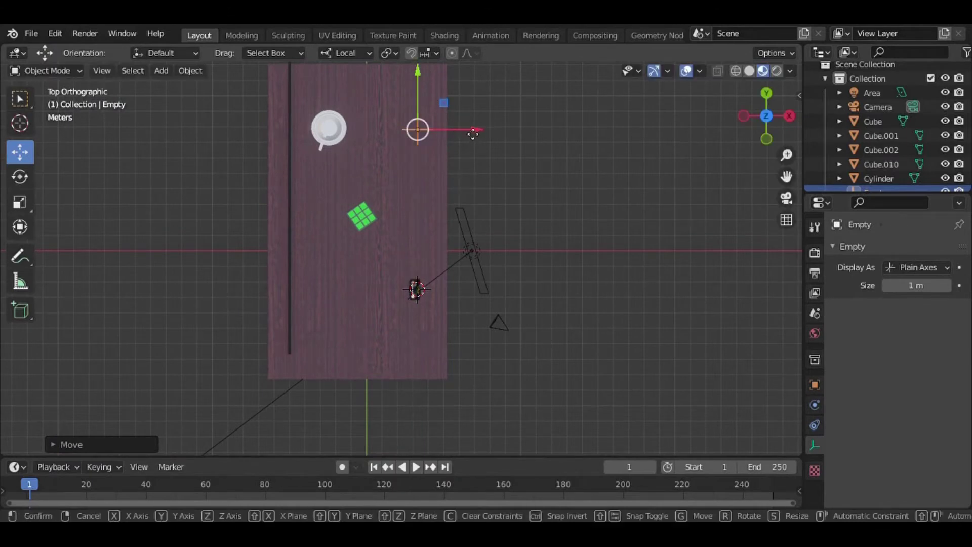
{"action": "left_click_drag", "start_coordinate": [475, 130], "coordinate": [387, 139]}
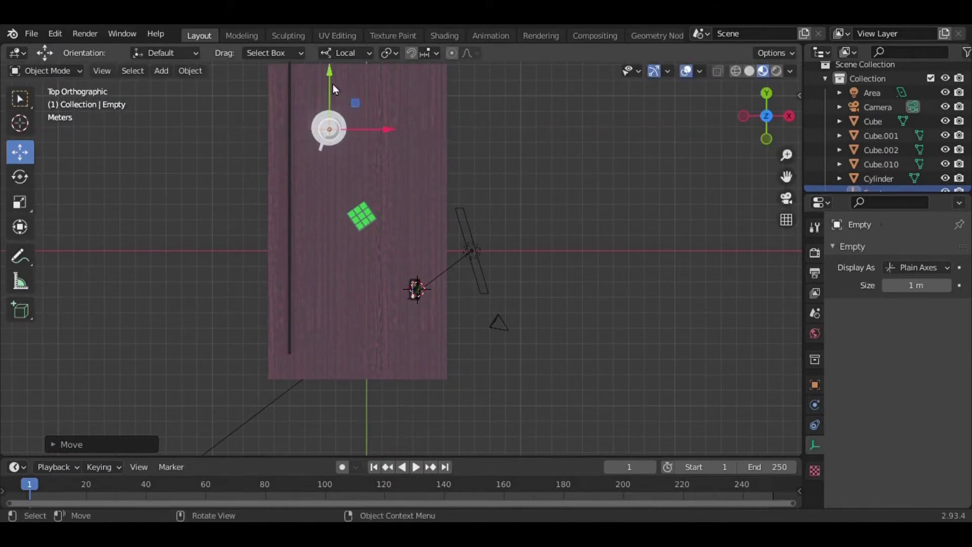
{"action": "left_click_drag", "start_coordinate": [330, 83], "coordinate": [330, 82]}
Raise the empty to the cup's height using the side orthographic view
{"action": "middle_click_drag", "start_coordinate": [607, 216], "coordinate": [601, 172]}
{"action": "left_click", "coordinate": [778, 130]}
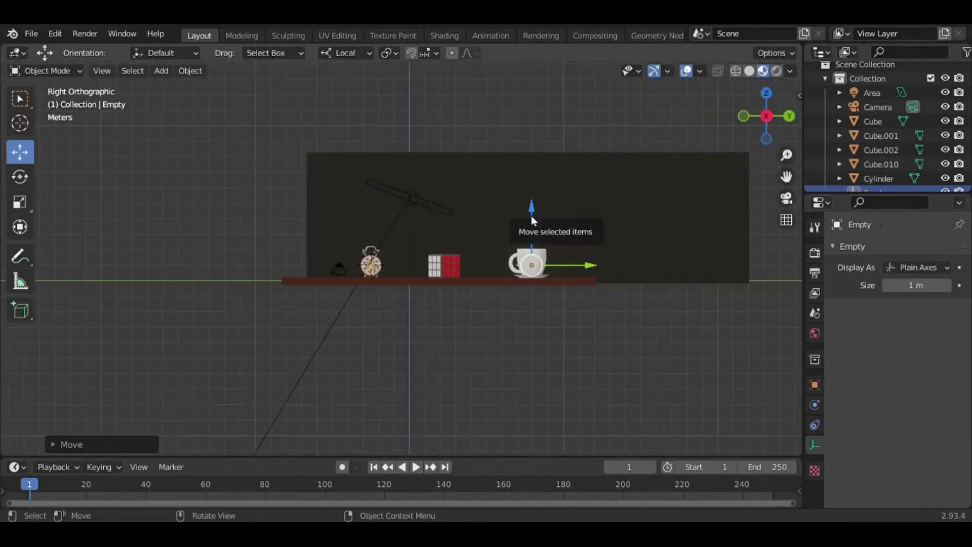
{"action": "left_click_drag", "start_coordinate": [532, 211], "coordinate": [538, 213]}
{"action": "middle_click_drag", "start_coordinate": [589, 251], "coordinate": [631, 275]}
{"action": "scroll", "coordinate": [887, 152], "scroll_direction": "down", "scroll_amount": 1}
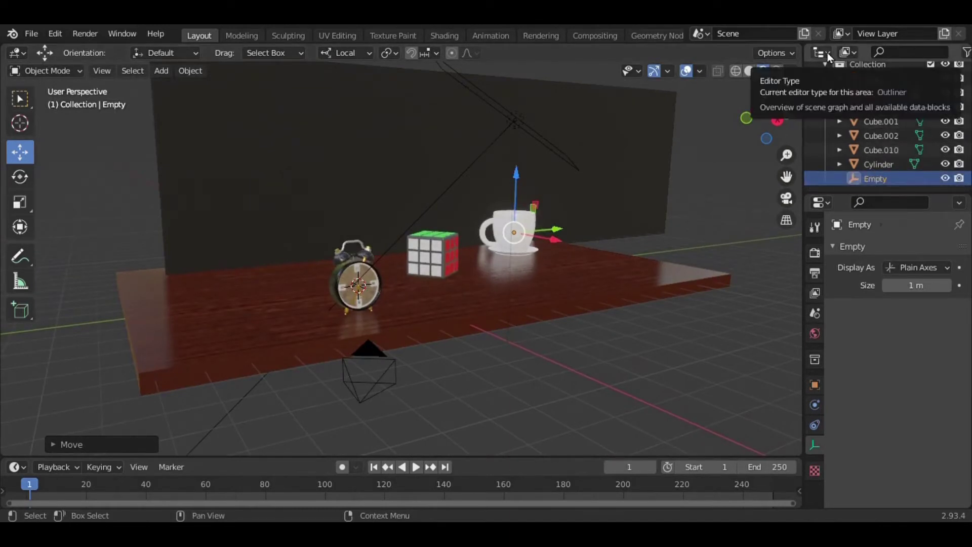
Rename the empty to 'focus point' in its Object Properties
{"action": "left_click", "coordinate": [855, 178]}
{"action": "left_click", "coordinate": [879, 250]}
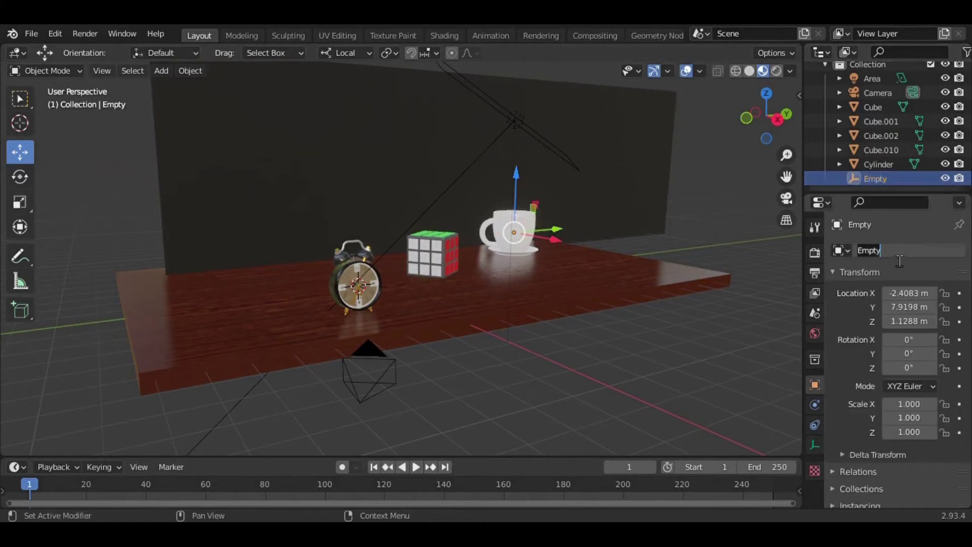
{"action": "type", "text": "focus point"}
{"action": "key", "text": "Return"}
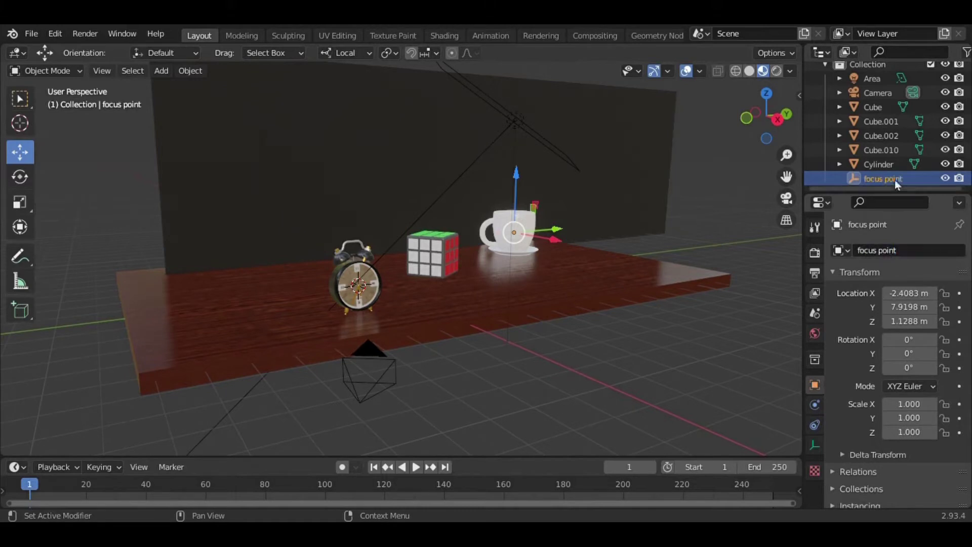
{"action": "scroll", "coordinate": [877, 139], "scroll_direction": "up", "scroll_amount": 2}
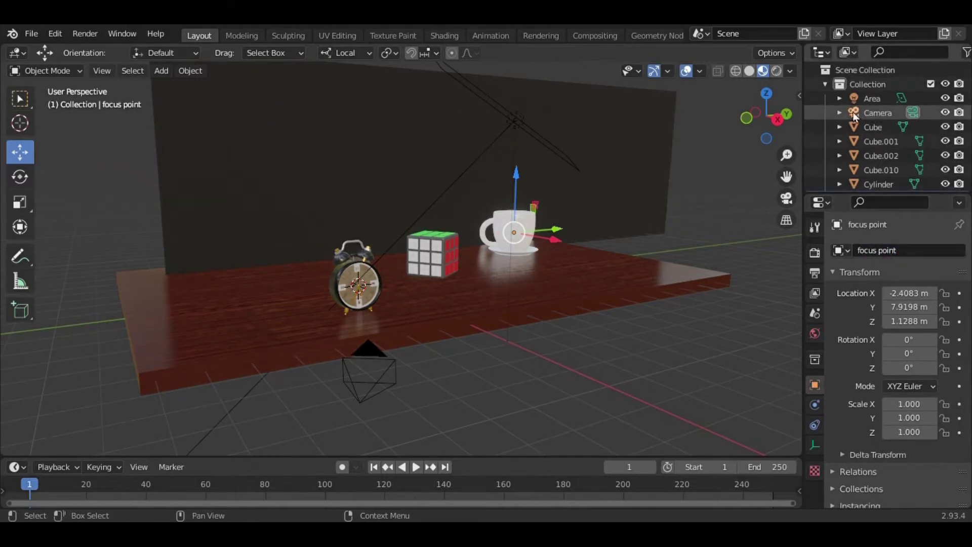
View through the camera and enable its depth of field, focused on 'focus point'
{"action": "left_click", "coordinate": [883, 113]}
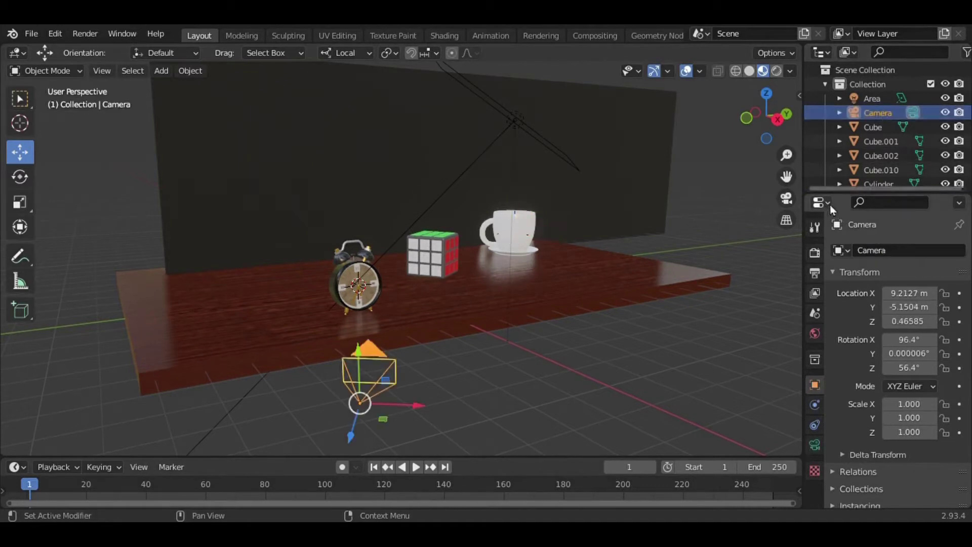
{"action": "left_click", "coordinate": [815, 443]}
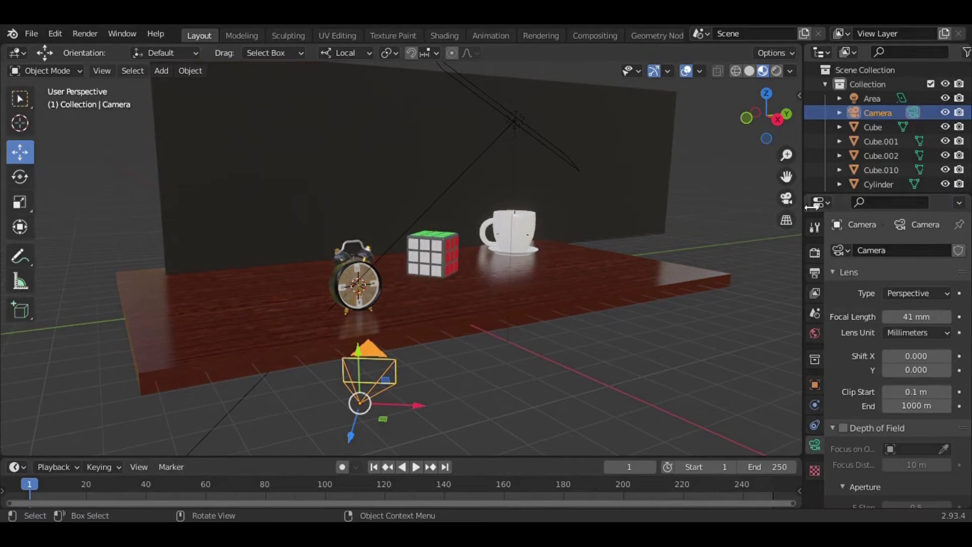
{"action": "left_click", "coordinate": [788, 199]}
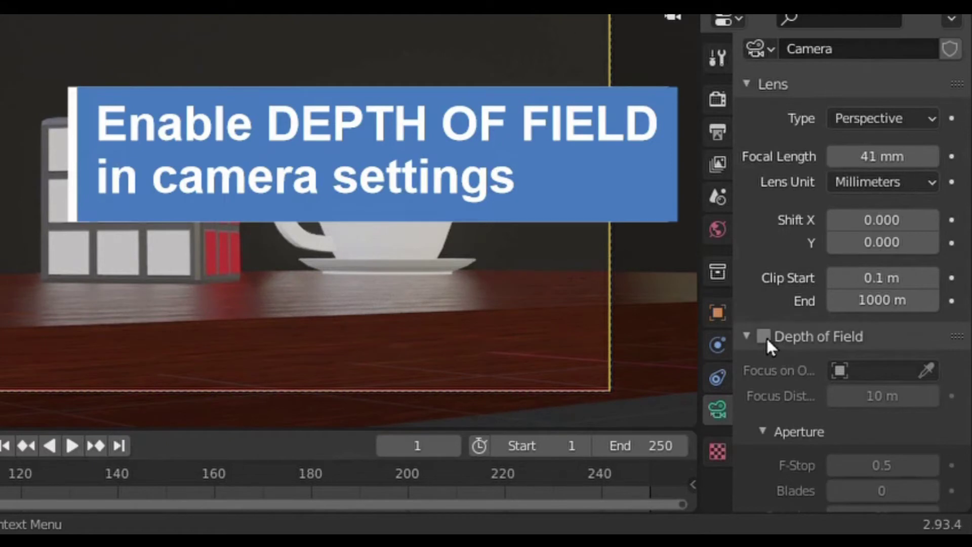
{"action": "left_click", "coordinate": [766, 336]}
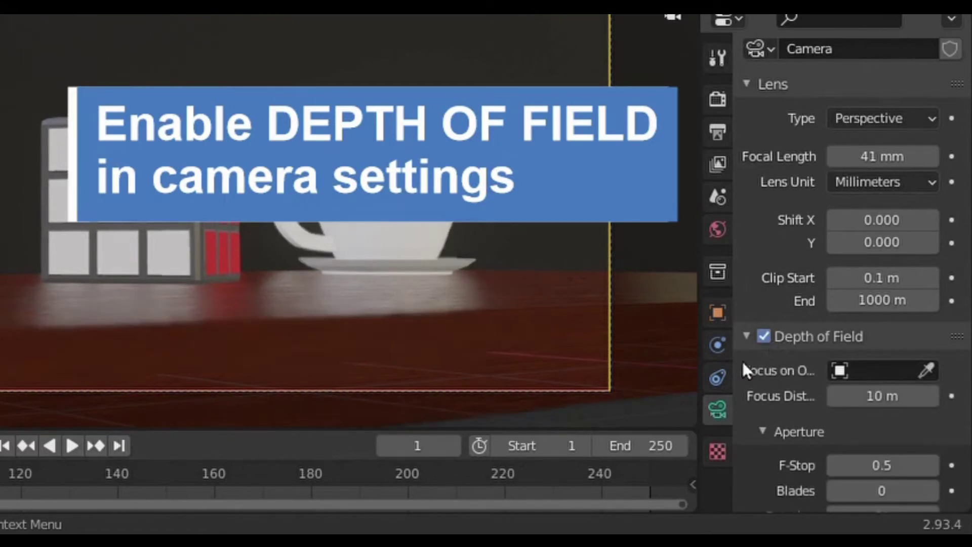
{"action": "left_click", "coordinate": [745, 336]}
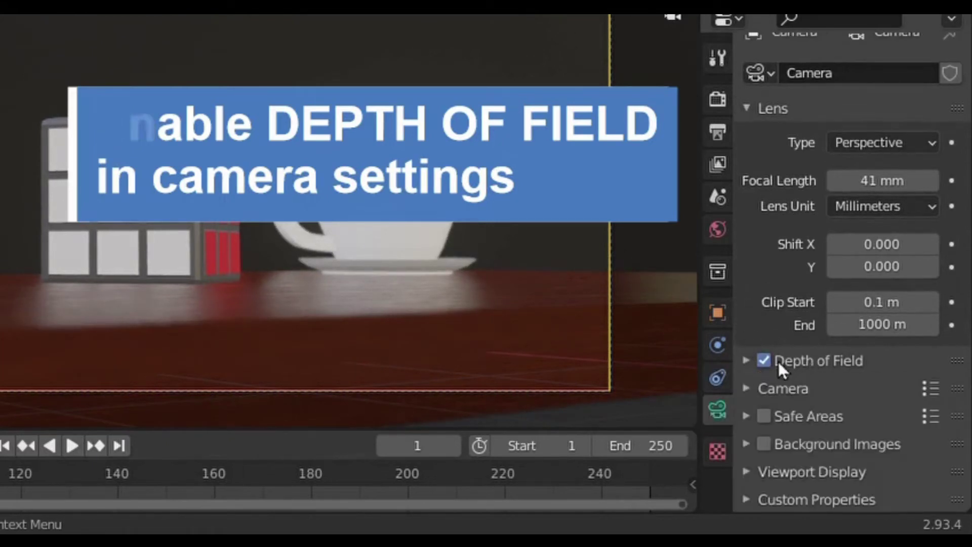
{"action": "left_click", "coordinate": [752, 357]}
{"action": "scroll", "coordinate": [822, 349], "scroll_direction": "down", "scroll_amount": 4}
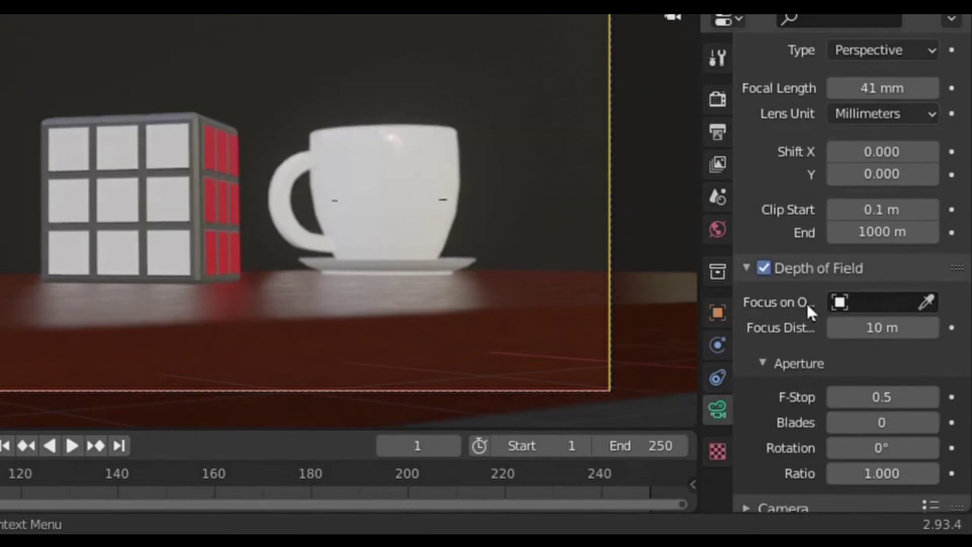
{"action": "left_click", "coordinate": [838, 303]}
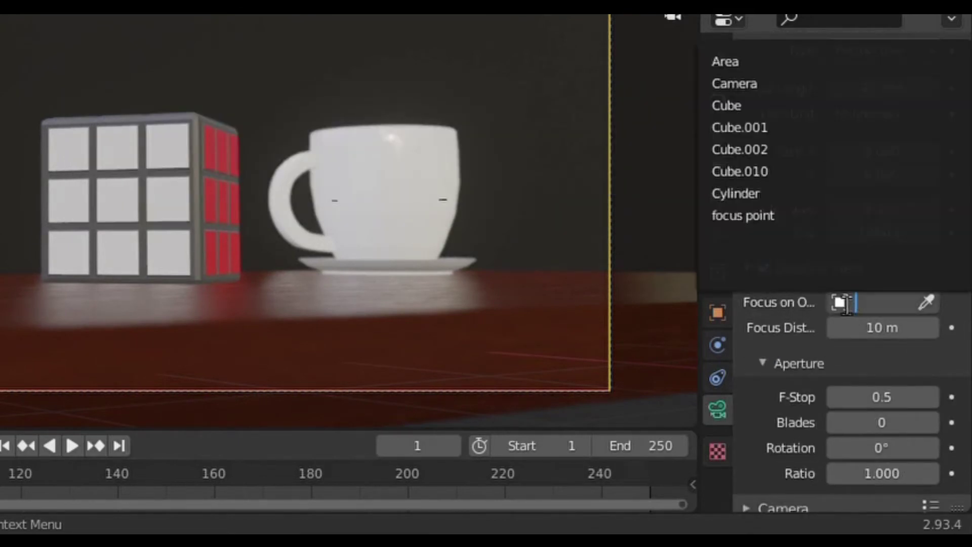
{"action": "left_click", "coordinate": [780, 218]}
Set the camera's F-Stop to 1, then change it back to 0.5
{"action": "scroll", "coordinate": [833, 373], "scroll_direction": "down", "scroll_amount": 2}
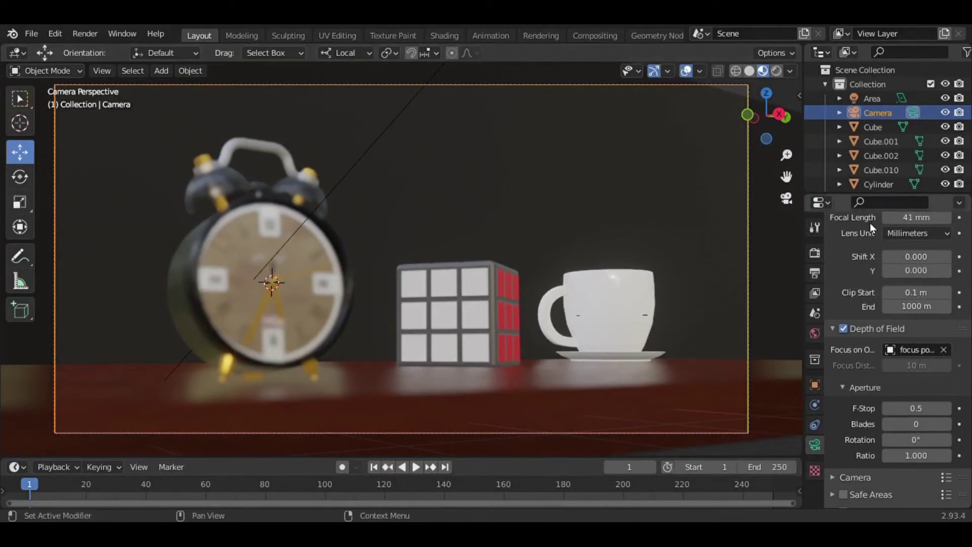
{"action": "scroll", "coordinate": [888, 153], "scroll_direction": "down", "scroll_amount": 1}
{"action": "left_click", "coordinate": [883, 181]}
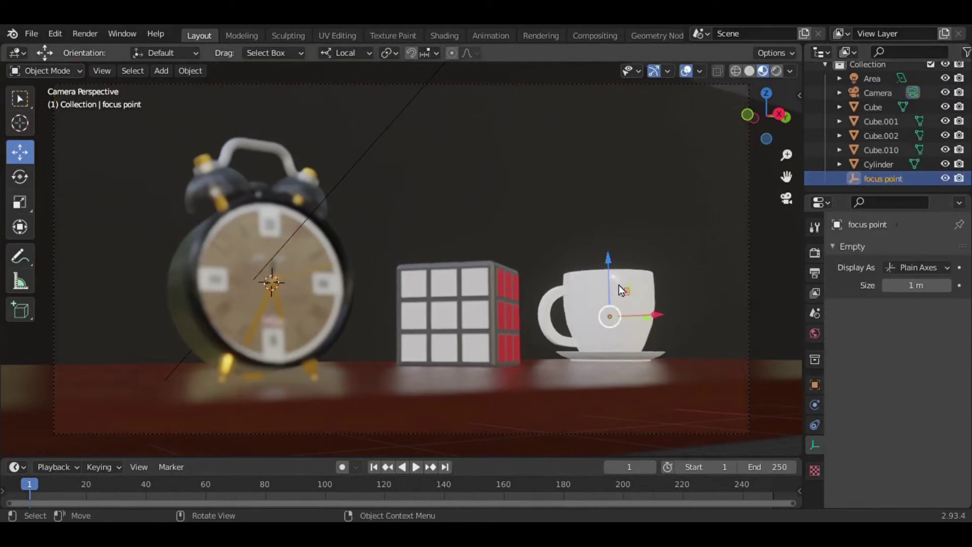
{"action": "scroll", "coordinate": [899, 127], "scroll_direction": "up", "scroll_amount": 1}
{"action": "left_click", "coordinate": [878, 113]}
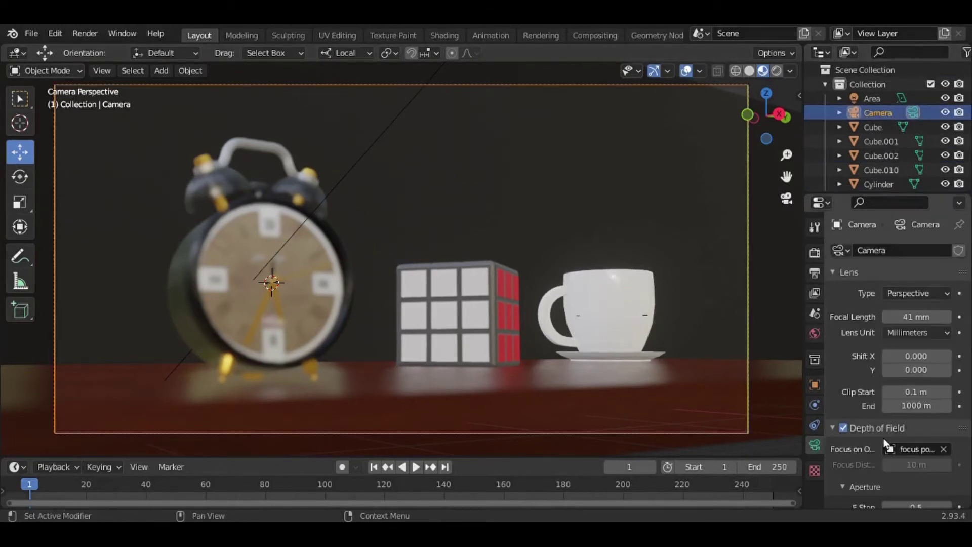
{"action": "scroll", "coordinate": [883, 443], "scroll_direction": "down", "scroll_amount": 2}
{"action": "left_click", "coordinate": [919, 421]}
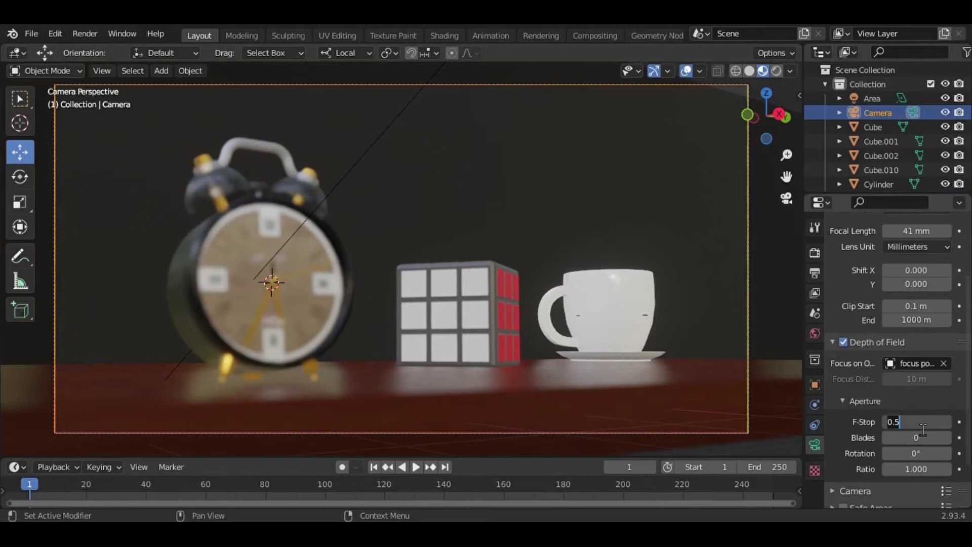
{"action": "type", "text": "1"}
{"action": "key", "text": "Return"}
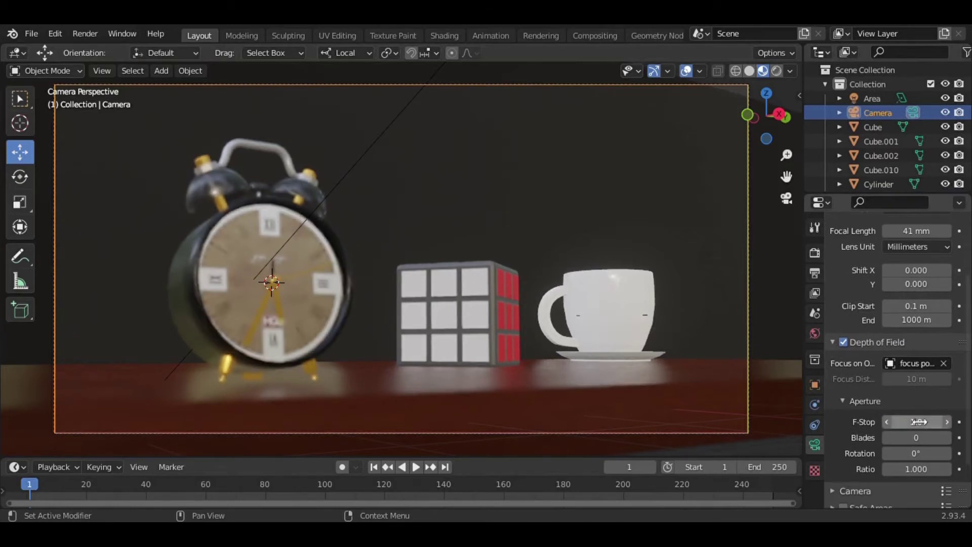
{"action": "left_click", "coordinate": [924, 427]}
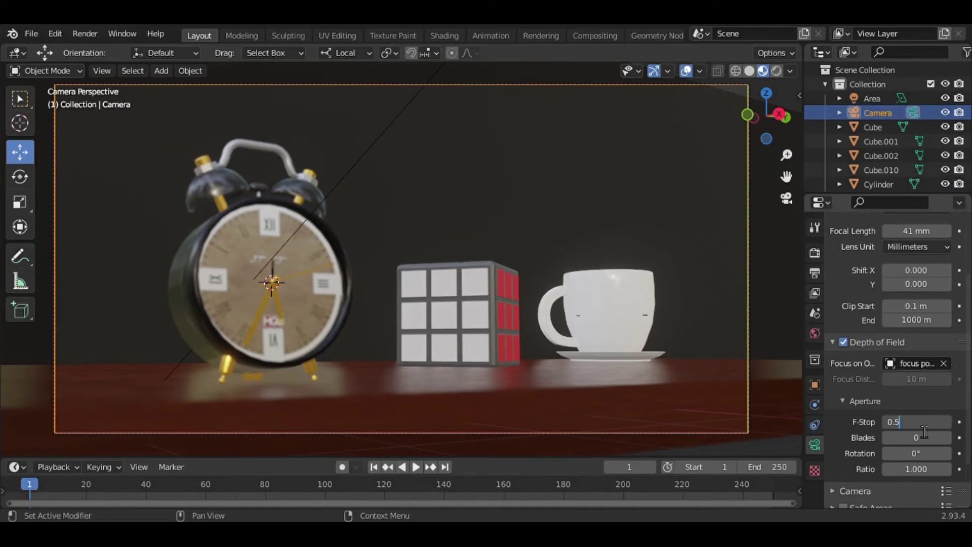
{"action": "key", "text": "Return"}
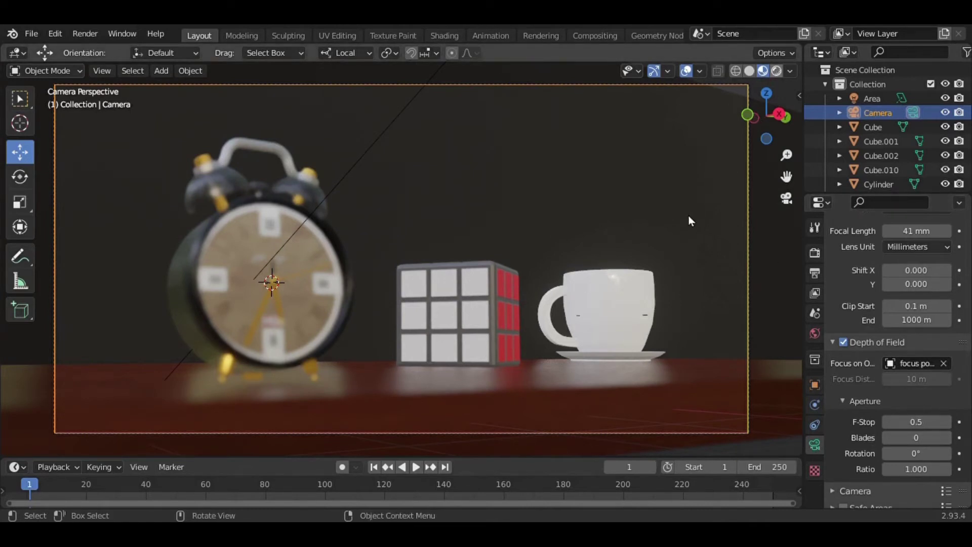
Switch to rendered shading, play to frame 10, and orbit out of camera view
{"action": "key", "text": "z"}
{"action": "key", "text": "8"}
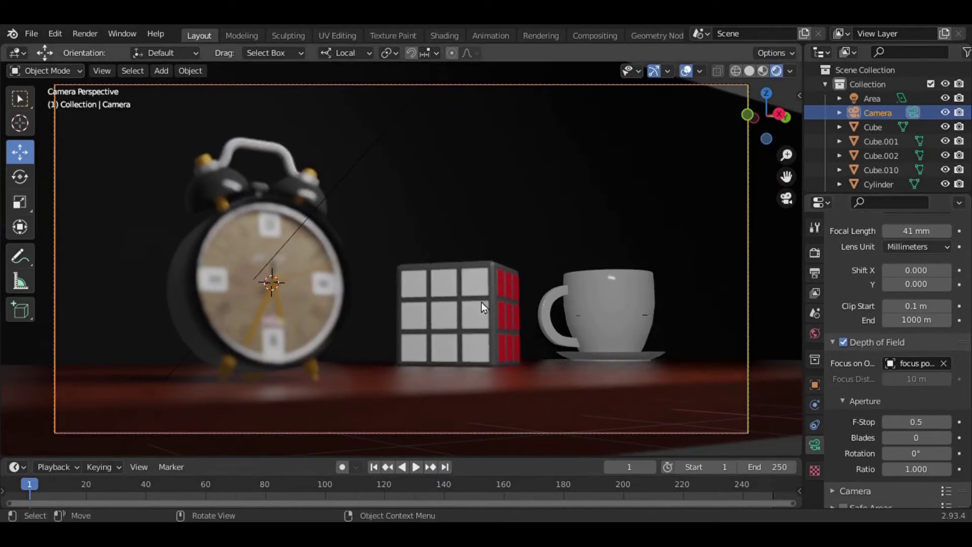
{"action": "key", "text": "space"}
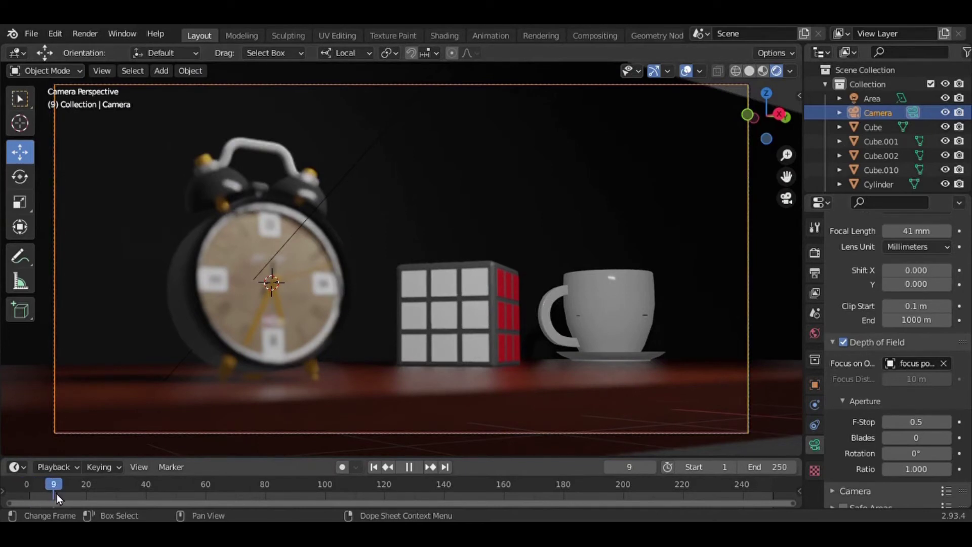
{"action": "key", "text": "space"}
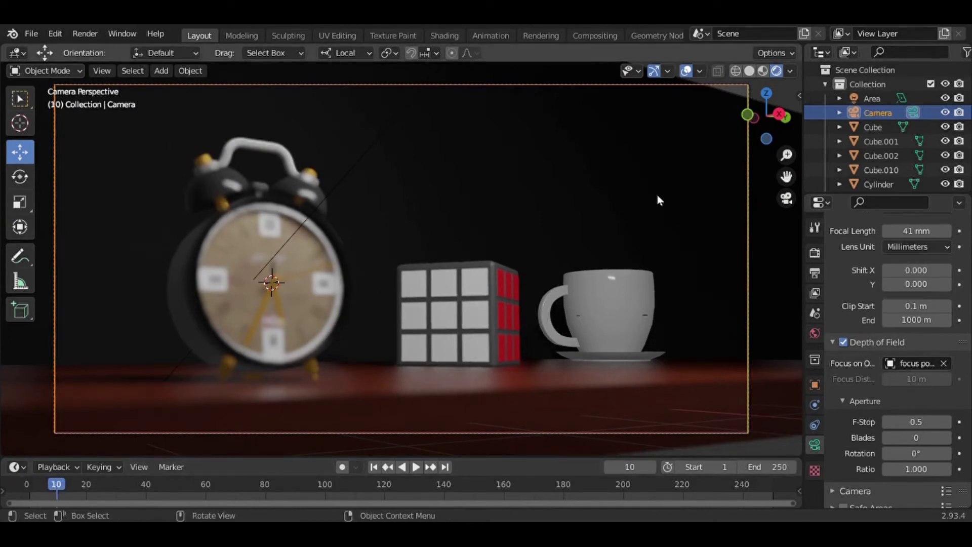
{"action": "middle_click_drag", "start_coordinate": [657, 195], "coordinate": [667, 233]}
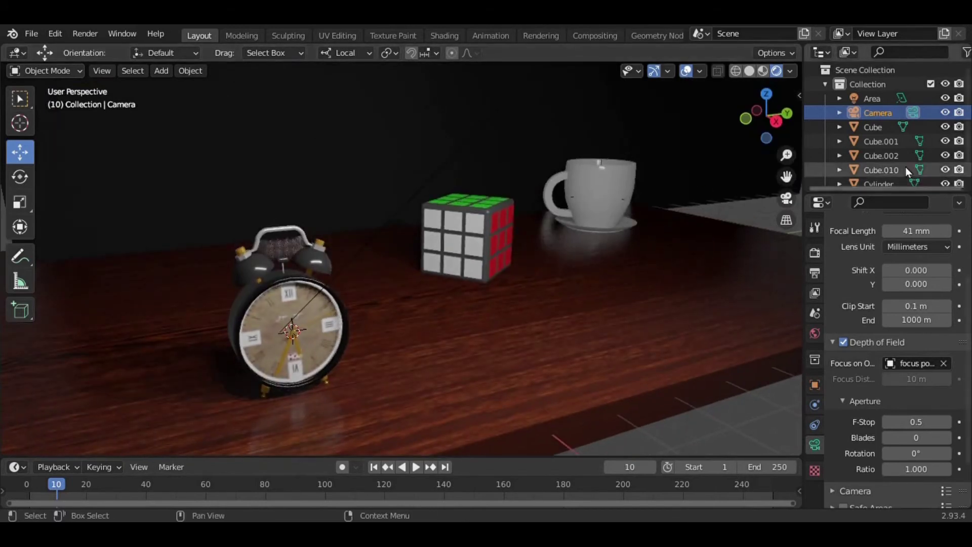
Keyframe the focus point empty's location on the cup at frame 10
{"action": "scroll", "coordinate": [906, 166], "scroll_direction": "down", "scroll_amount": 1}
{"action": "left_click", "coordinate": [877, 178]}
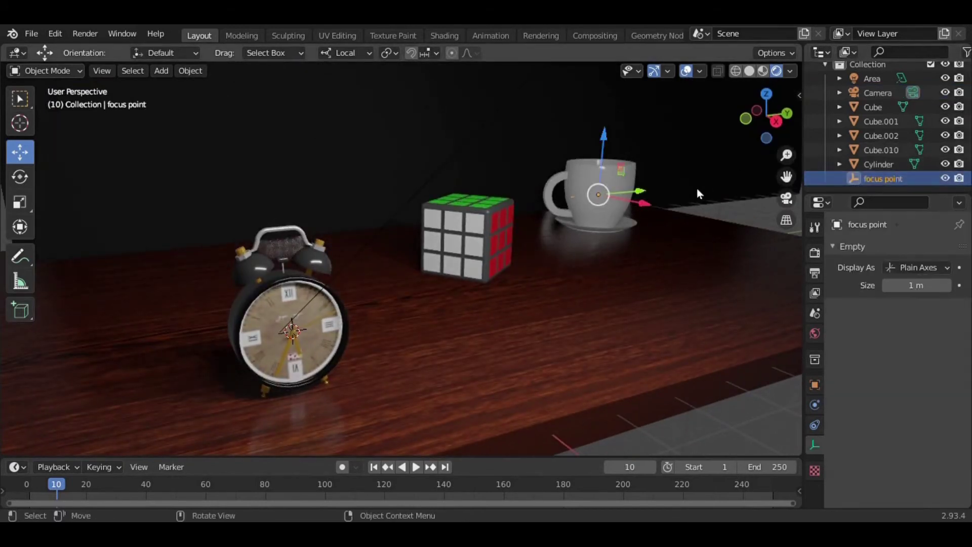
{"action": "key", "text": "i"}
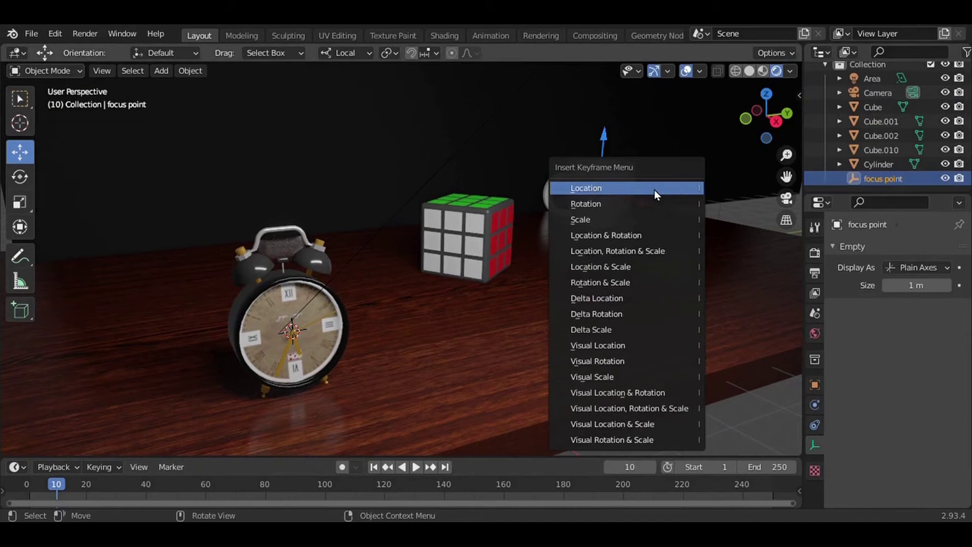
{"action": "left_click", "coordinate": [655, 190]}
At frame 40, move the focus point across onto the clock in top view
{"action": "left_click_drag", "start_coordinate": [269, 458], "coordinate": [271, 445]}
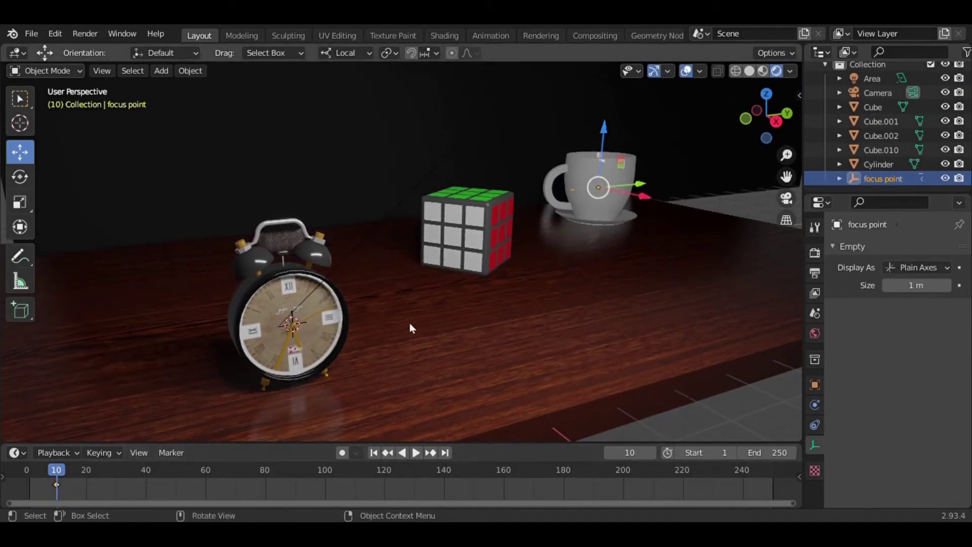
{"action": "left_click", "coordinate": [147, 476]}
{"action": "left_click", "coordinate": [767, 94]}
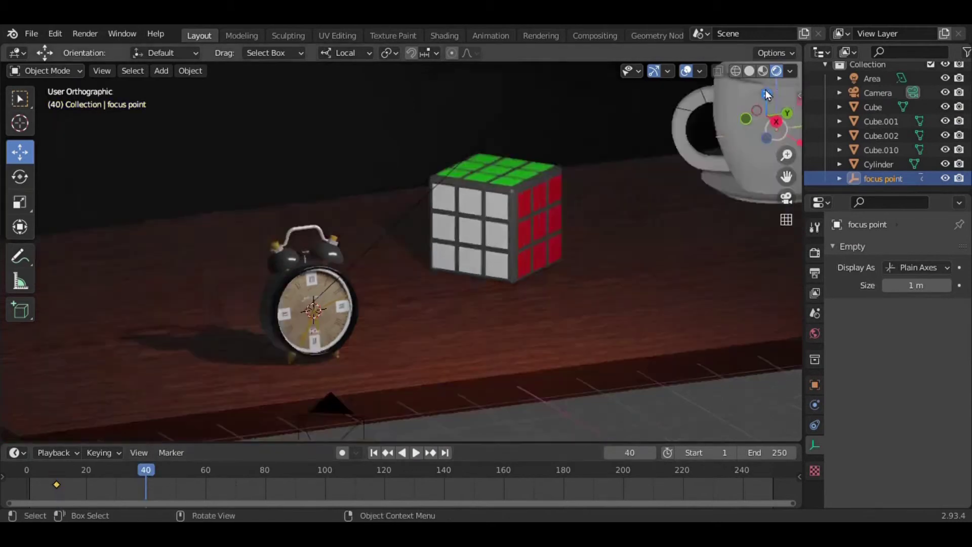
{"action": "scroll", "coordinate": [625, 262], "scroll_direction": "down", "scroll_amount": 5}
{"action": "left_click_drag", "start_coordinate": [373, 95], "coordinate": [467, 289]}
{"action": "middle_click_drag", "start_coordinate": [674, 274], "coordinate": [572, 289]}
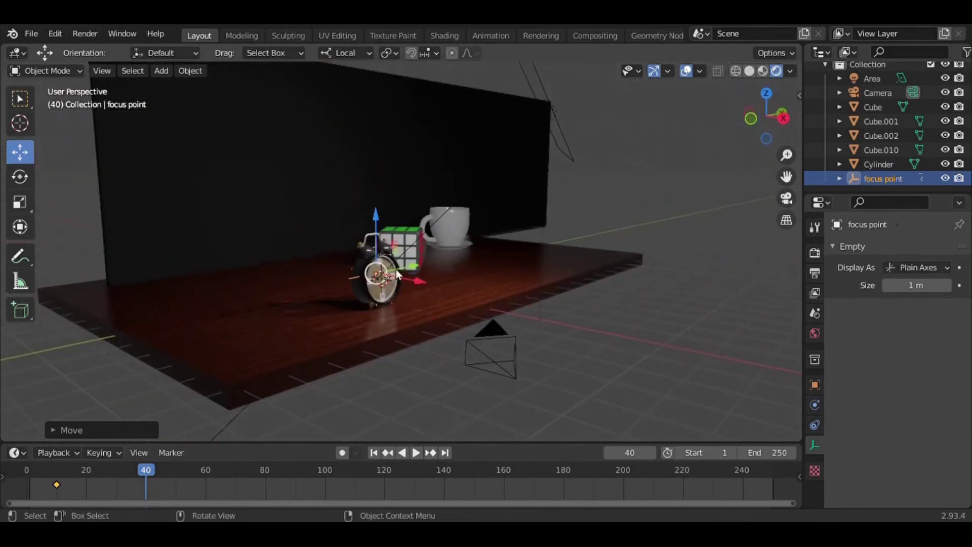
Keyframe the focus point's location at frame 40 and return to frame 0
{"action": "key", "text": "i"}
{"action": "left_click", "coordinate": [466, 252]}
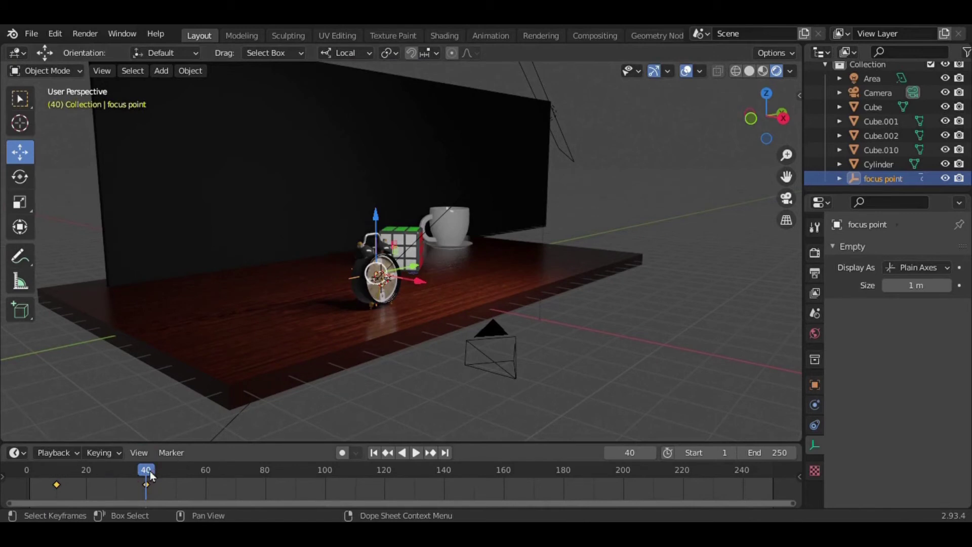
{"action": "key", "text": "shift+ctrl+space"}
{"action": "key", "text": "Escape"}
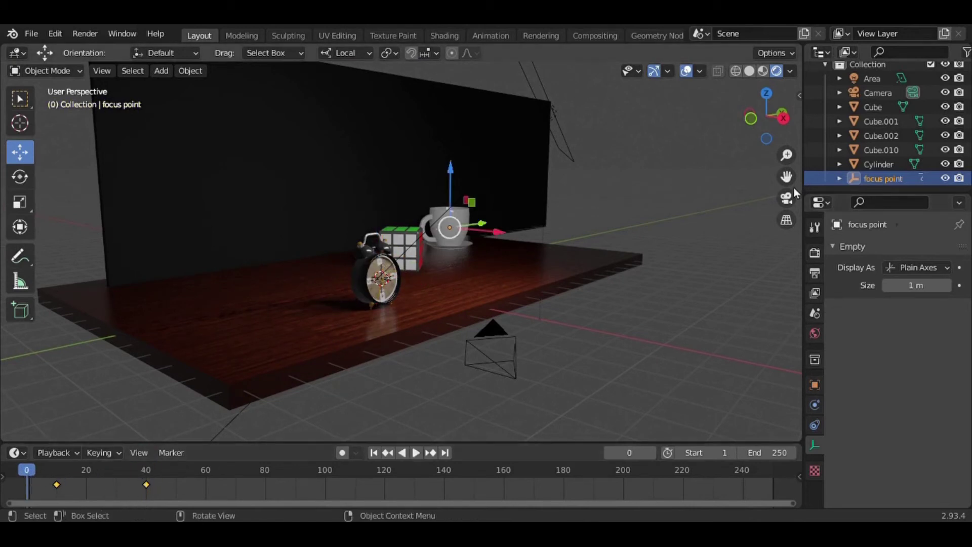
Play the animation through the camera without overlays, stopping at frame 76
{"action": "left_click", "coordinate": [787, 199]}
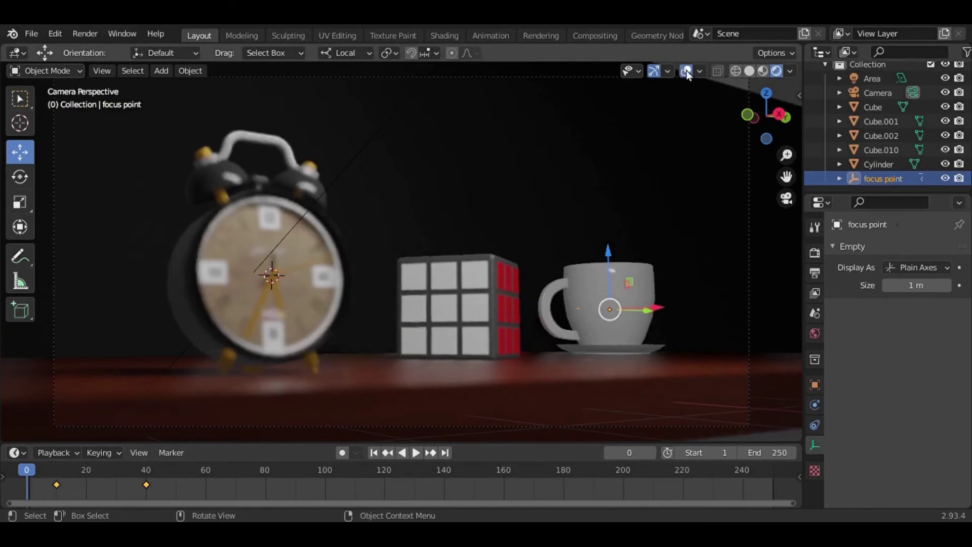
{"action": "left_click", "coordinate": [686, 70]}
{"action": "left_click", "coordinate": [21, 99]}
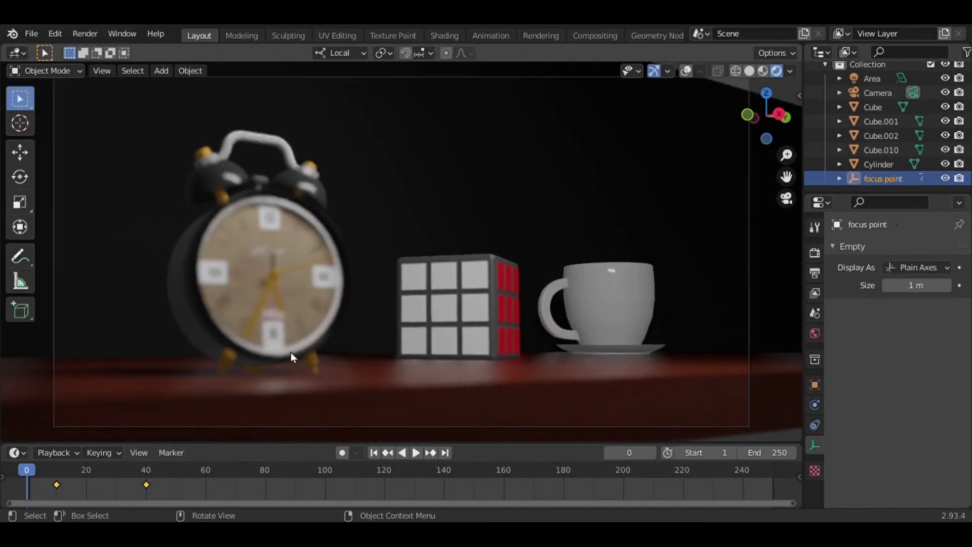
{"action": "left_click", "coordinate": [418, 453]}
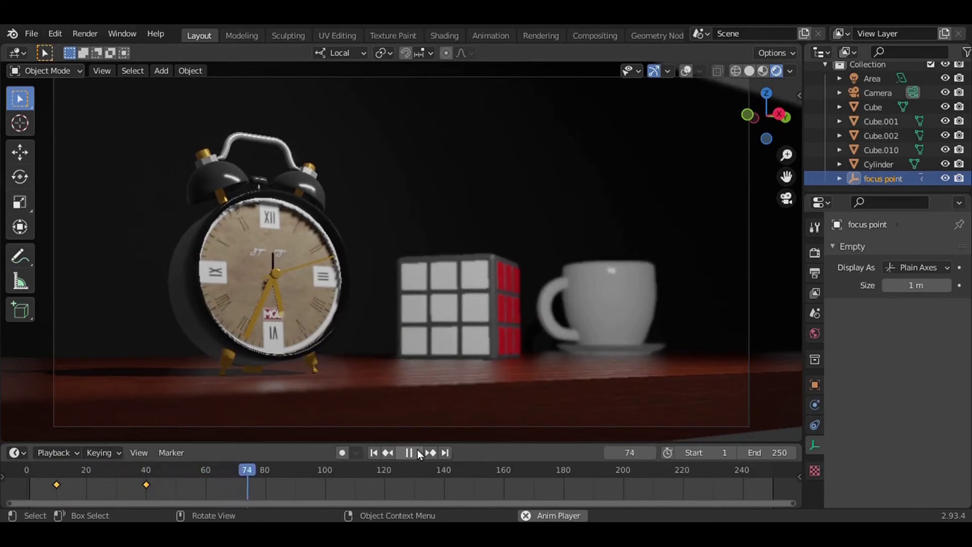
{"action": "left_click", "coordinate": [418, 451]}
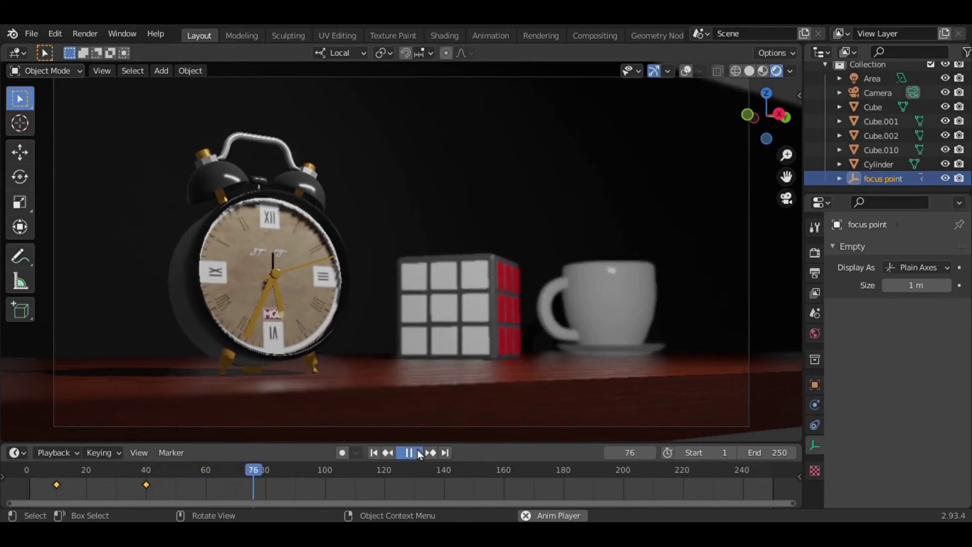
Set the animation's end frame to 50 and scrub back to frame 0
{"action": "left_click", "coordinate": [775, 456]}
{"action": "key", "text": "BackSpace"}
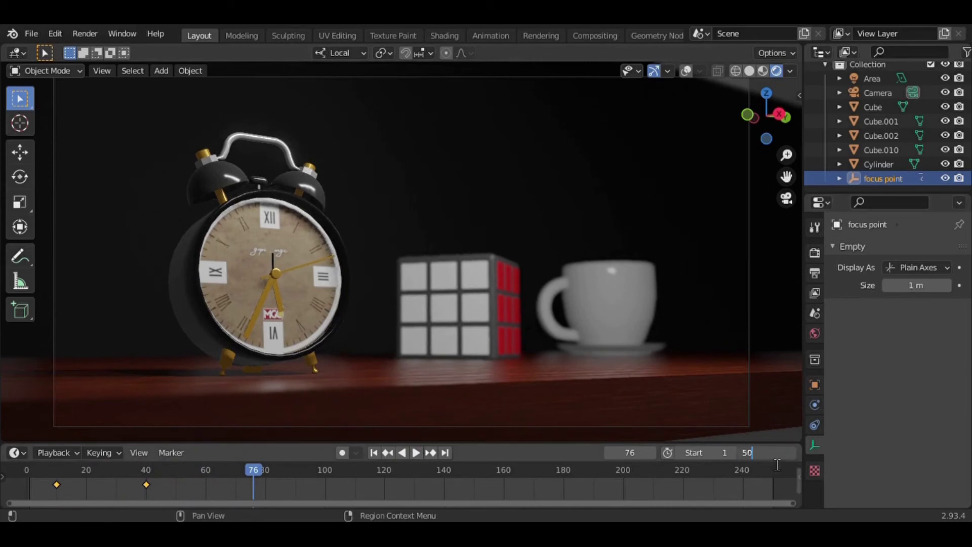
{"action": "key", "text": "Return"}
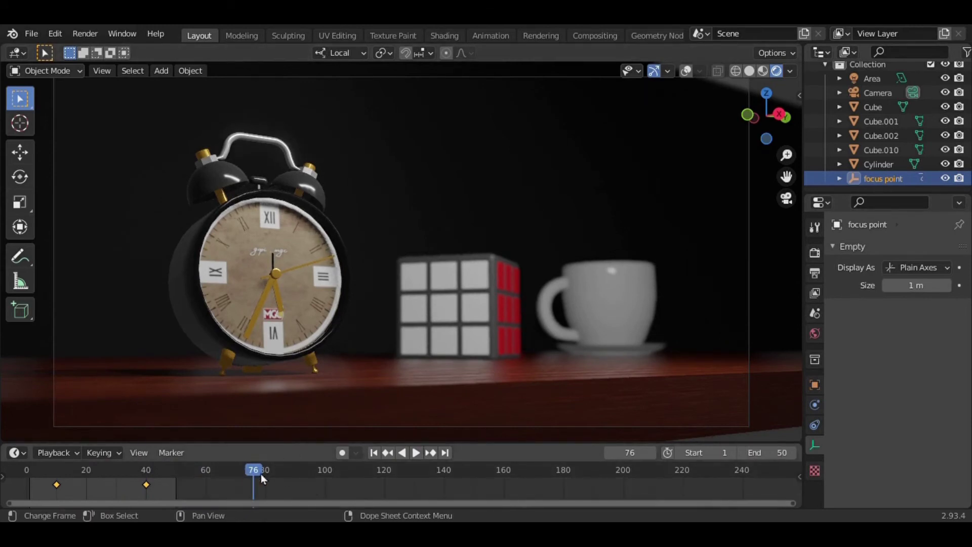
{"action": "left_click_drag", "start_coordinate": [174, 468], "coordinate": [28, 475]}
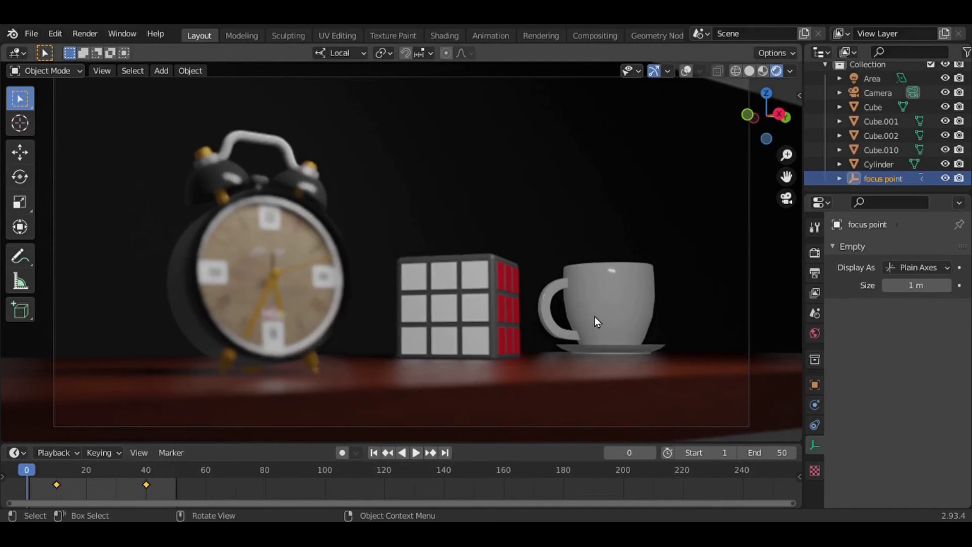
Show the camera's Depth of Field settings: focus on 'focus point', F-Stop 0.5
{"action": "scroll", "coordinate": [881, 132], "scroll_direction": "up", "scroll_amount": 1}
{"action": "left_click", "coordinate": [885, 118]}
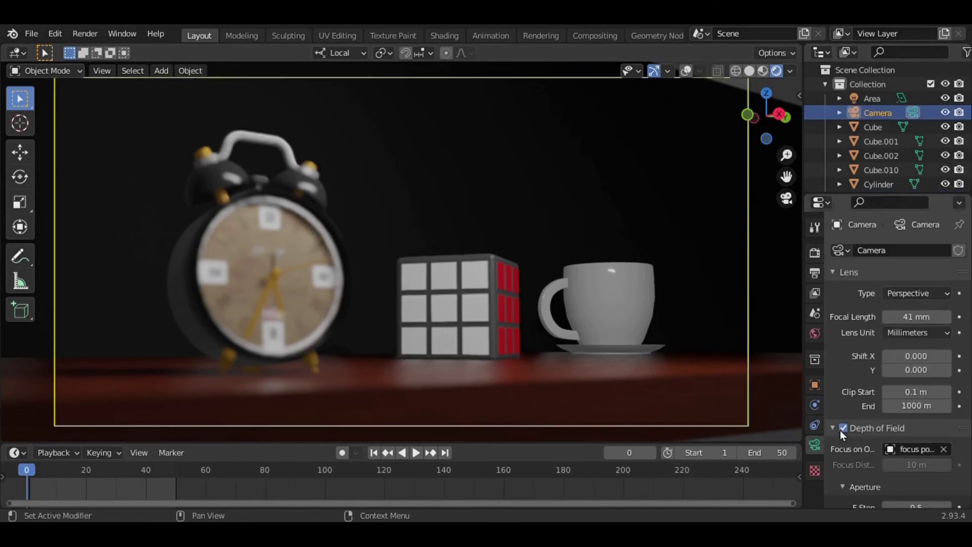
{"action": "scroll", "coordinate": [866, 435], "scroll_direction": "down", "scroll_amount": 3}
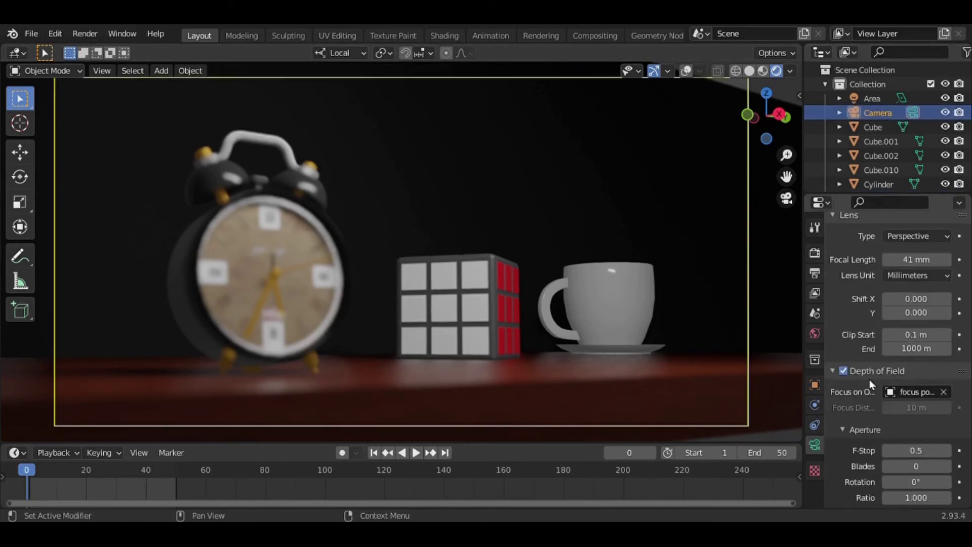
{"action": "scroll", "coordinate": [867, 428], "scroll_direction": "down", "scroll_amount": 1}
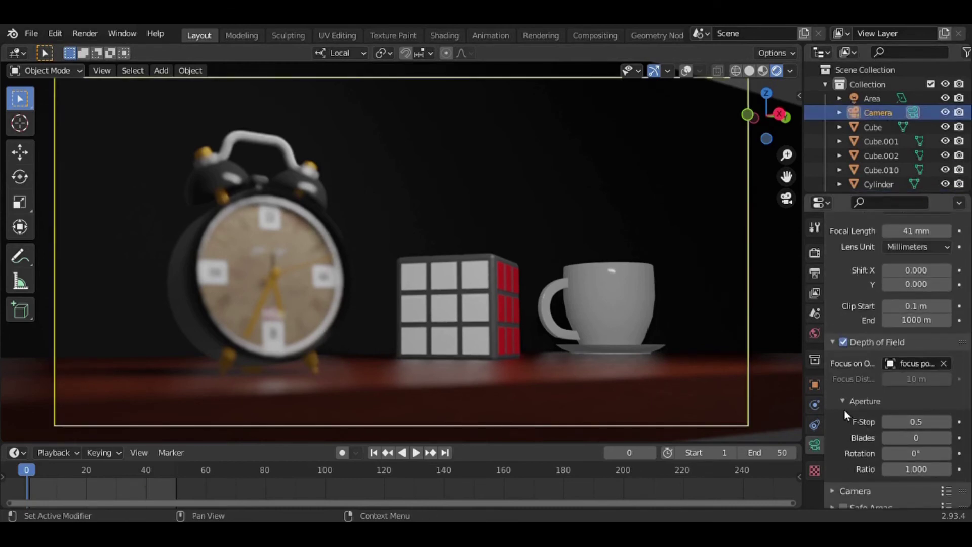